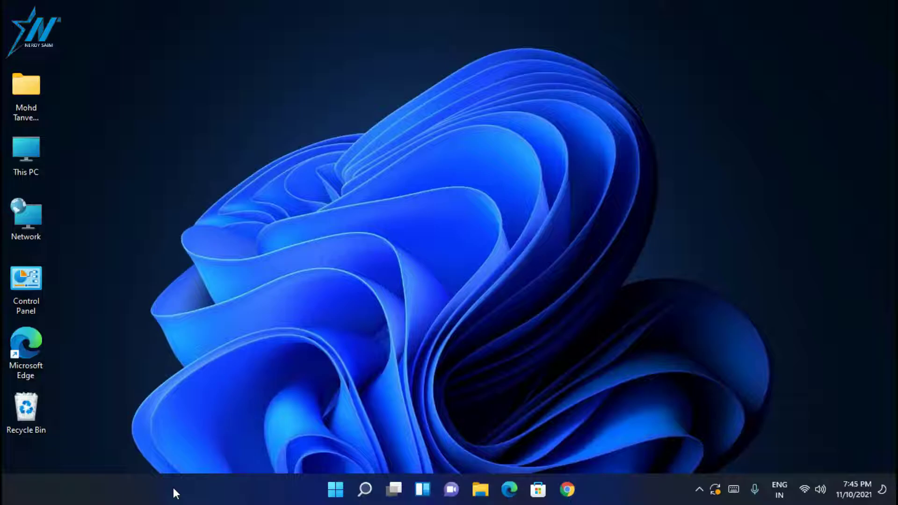
# Open Microsoft Store and search for ROUNDEDTB.
pyautogui.click(538, 488)
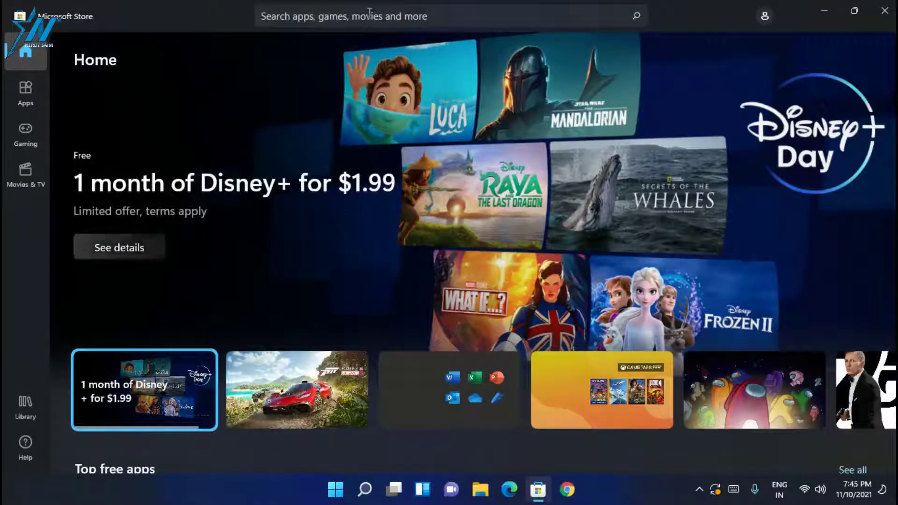
pyautogui.click(438, 16)
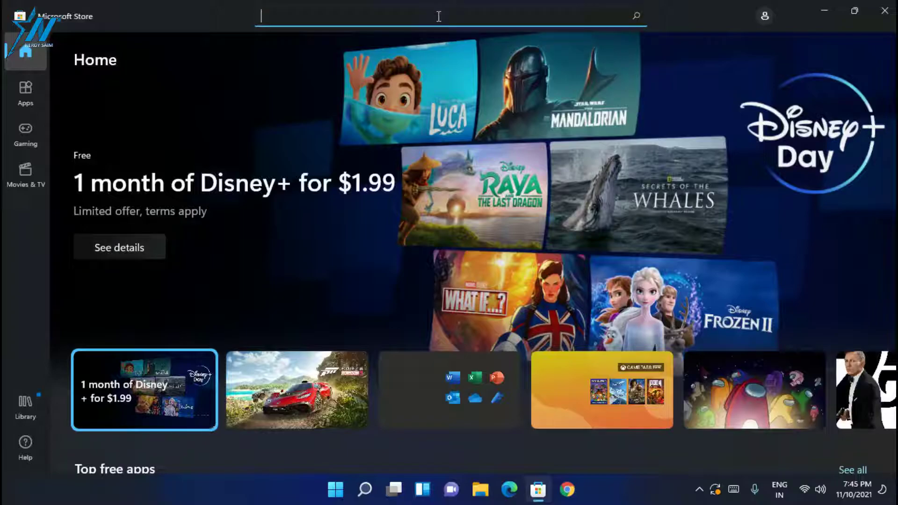
pyautogui.write('ROUNDED')
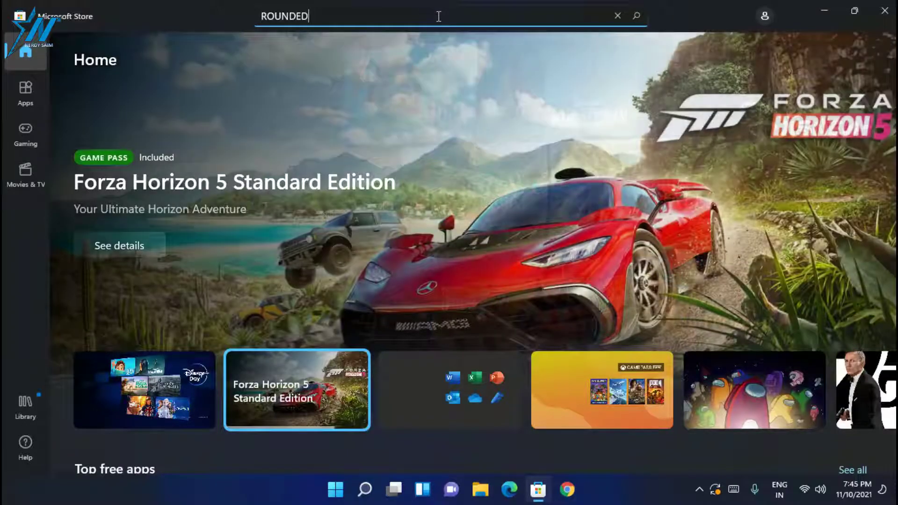
pyautogui.press('BackSpace')
pyautogui.write('TB')
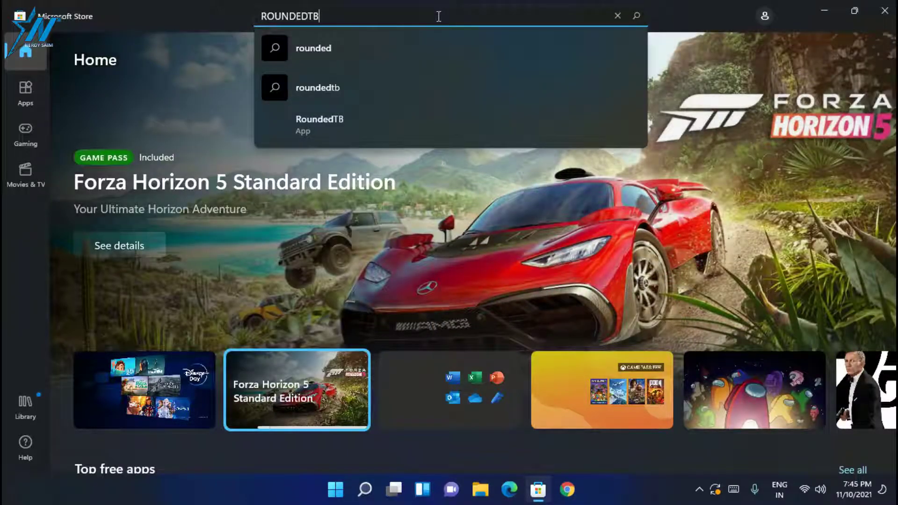
pyautogui.press('Return')
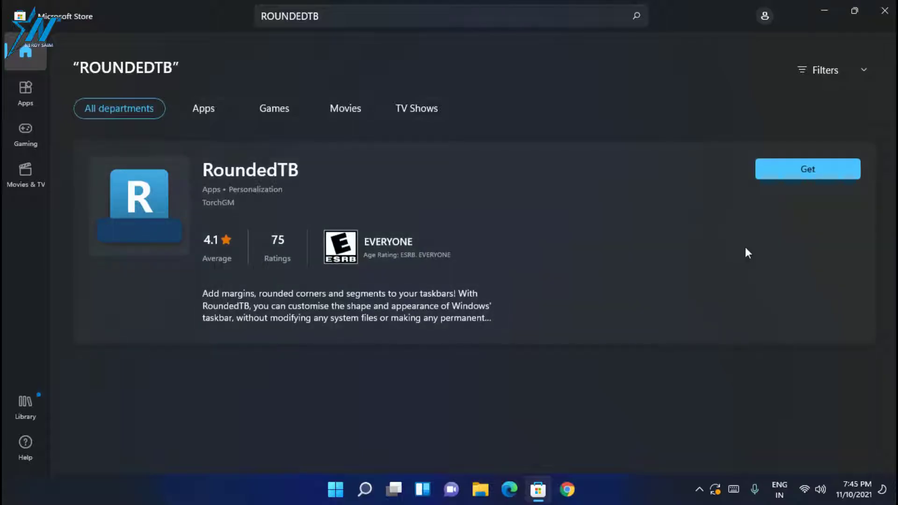
# Install RoundedTB from the search results and browse the preview screenshots on its product page.
pyautogui.click(801, 174)
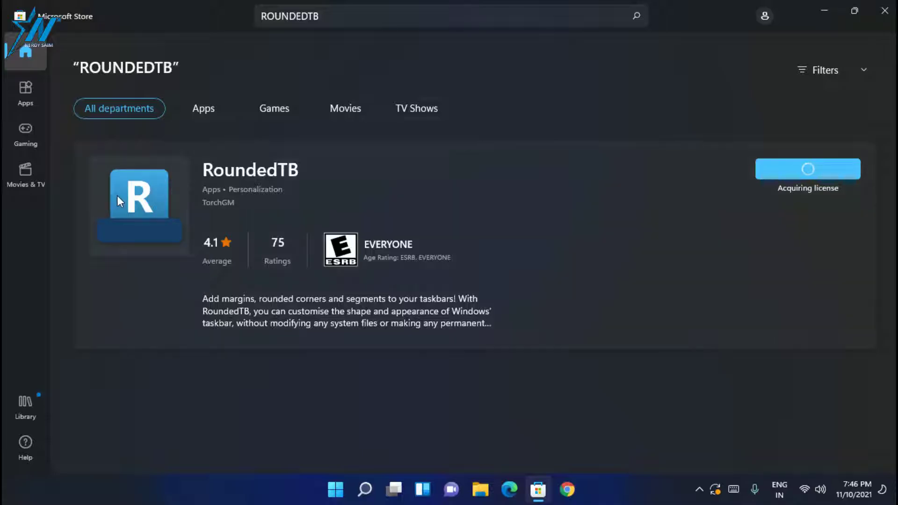
pyautogui.click(412, 200)
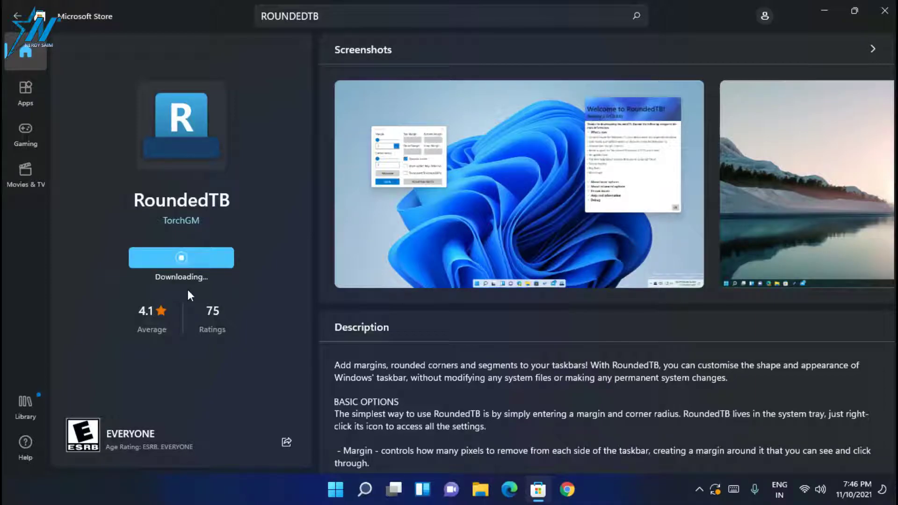
pyautogui.click(882, 187)
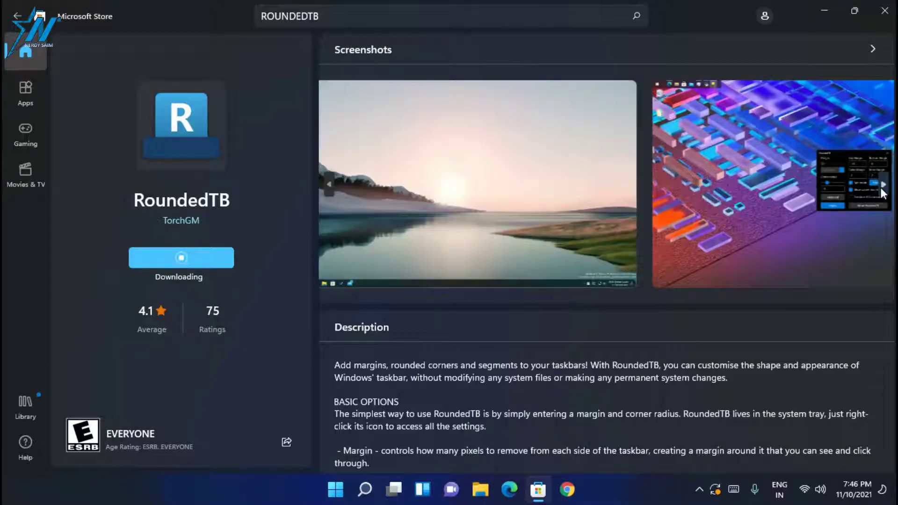
pyautogui.click(883, 187)
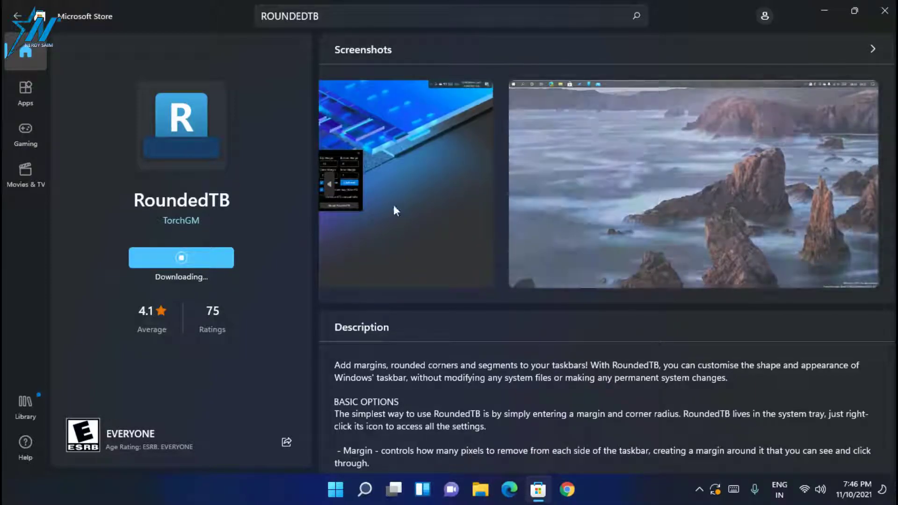
pyautogui.click(329, 187)
pyautogui.click(329, 188)
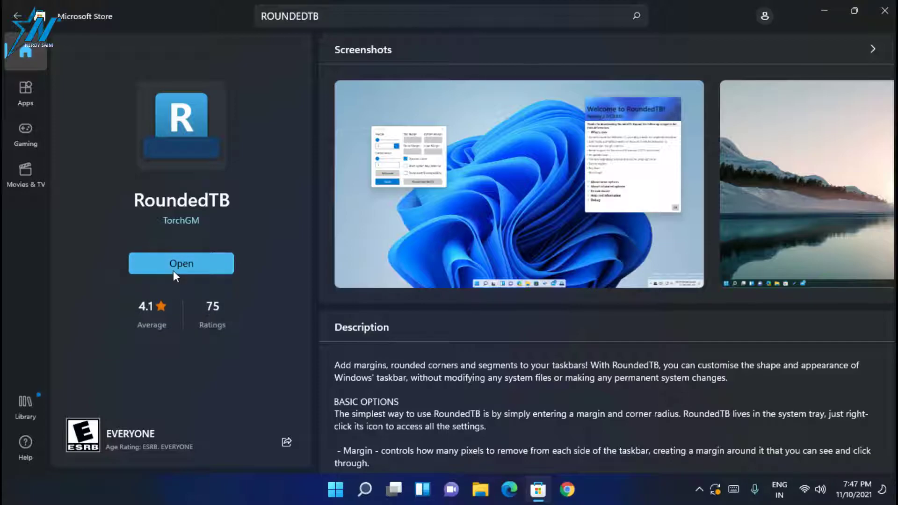
# Launch RoundedTB, minimize the Store window and expand the advanced taskbar settings.
pyautogui.click(185, 261)
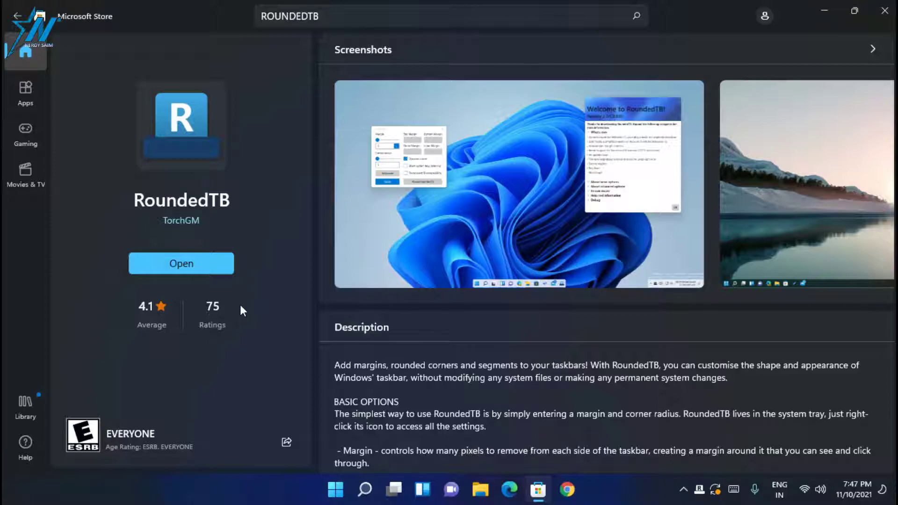
pyautogui.click(824, 11)
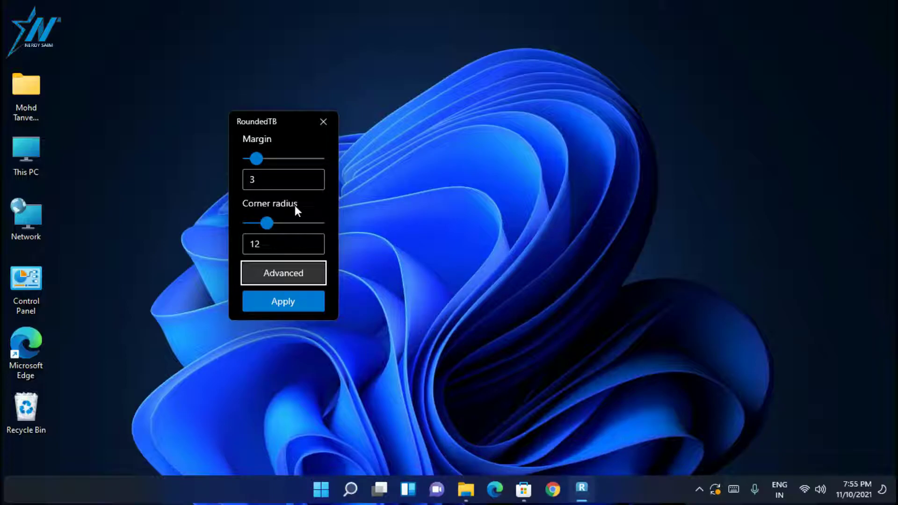
pyautogui.click(284, 274)
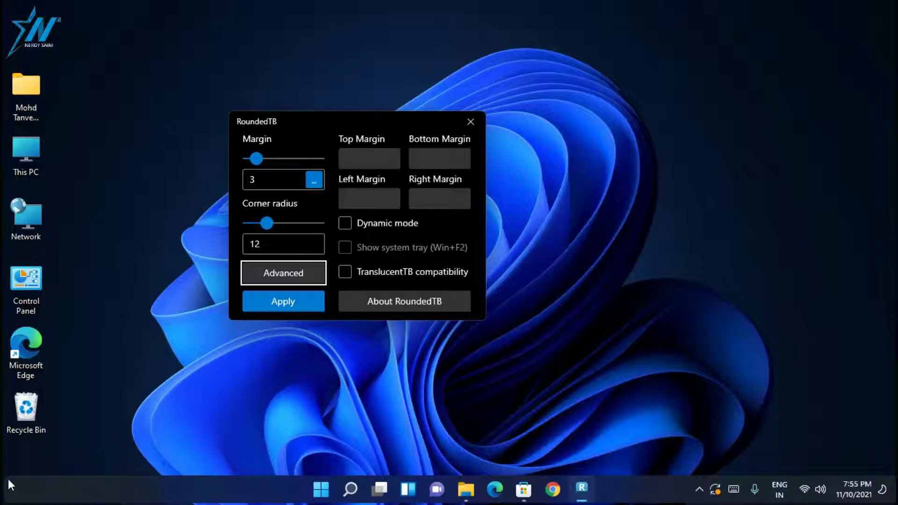
# Enable Dynamic mode and then Show system tray, applying each change to the taskbar.
pyautogui.click(365, 224)
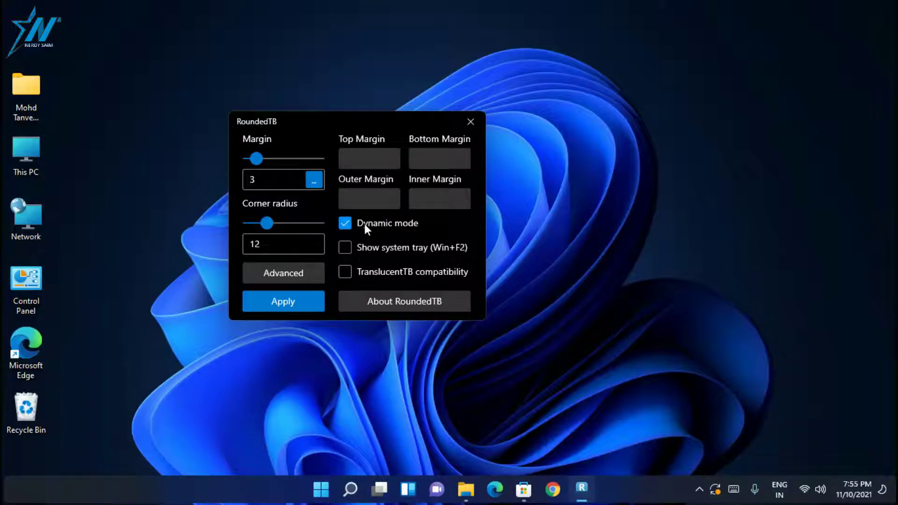
pyautogui.click(301, 307)
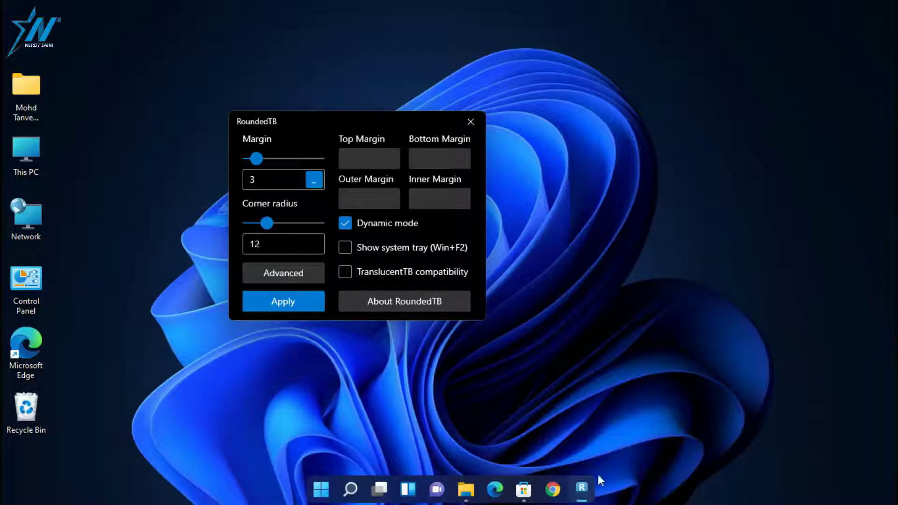
pyautogui.click(395, 246)
pyautogui.click(286, 300)
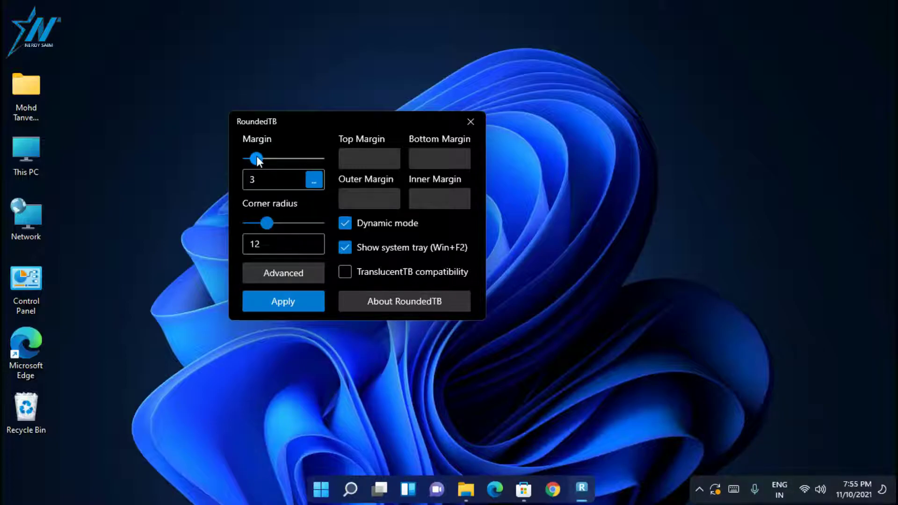
# Try a taskbar margin of 9, return it to 3, and set the corner radius to 5.
pyautogui.moveTo(257, 159); pyautogui.dragTo(275, 157)
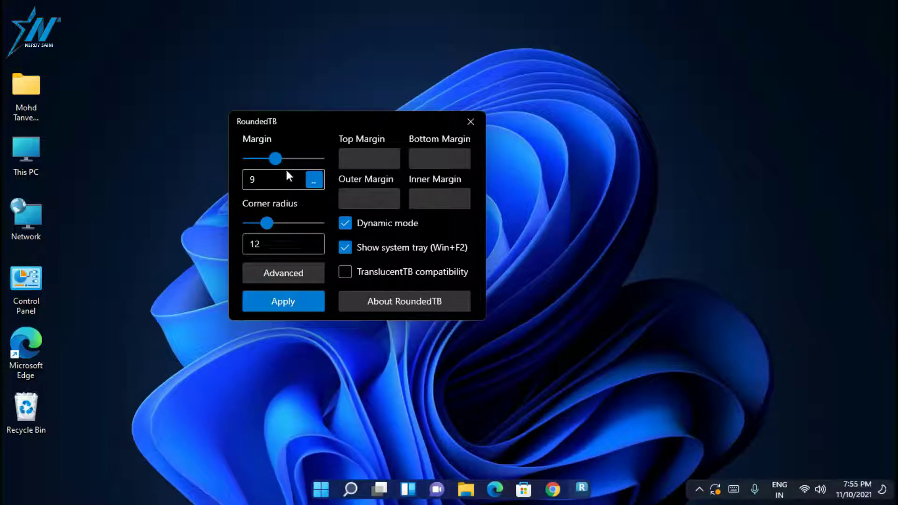
pyautogui.moveTo(278, 158); pyautogui.dragTo(266, 159)
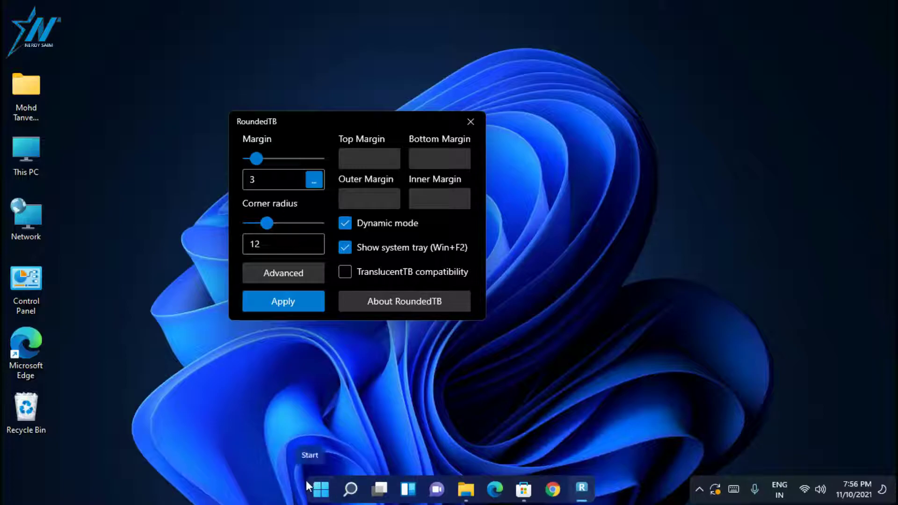
pyautogui.moveTo(270, 223)
pyautogui.mouseDown()
pyautogui.moveTo(291, 223)
pyautogui.moveTo(259, 220)
pyautogui.mouseUp()
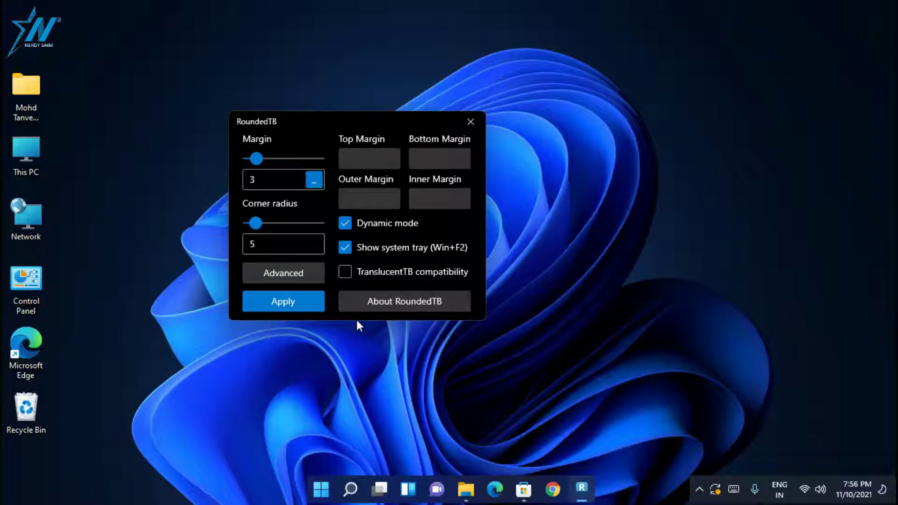
# Enable TranslucentTB compatibility, accept its notice, turn the option off again and apply the settings.
pyautogui.click(391, 271)
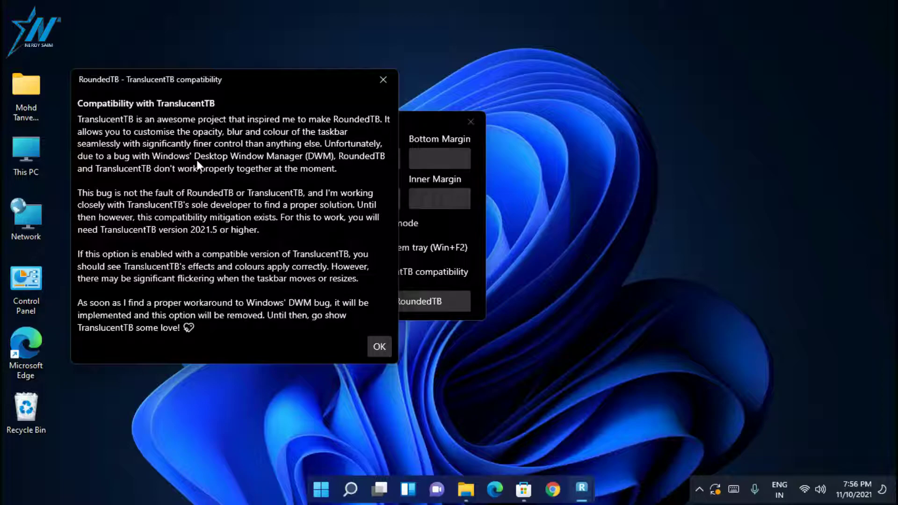
pyautogui.click(380, 347)
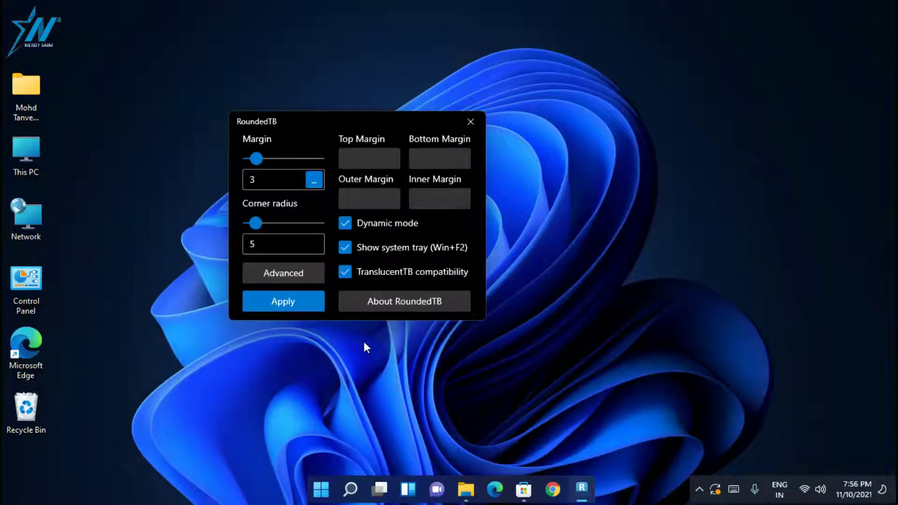
pyautogui.click(348, 272)
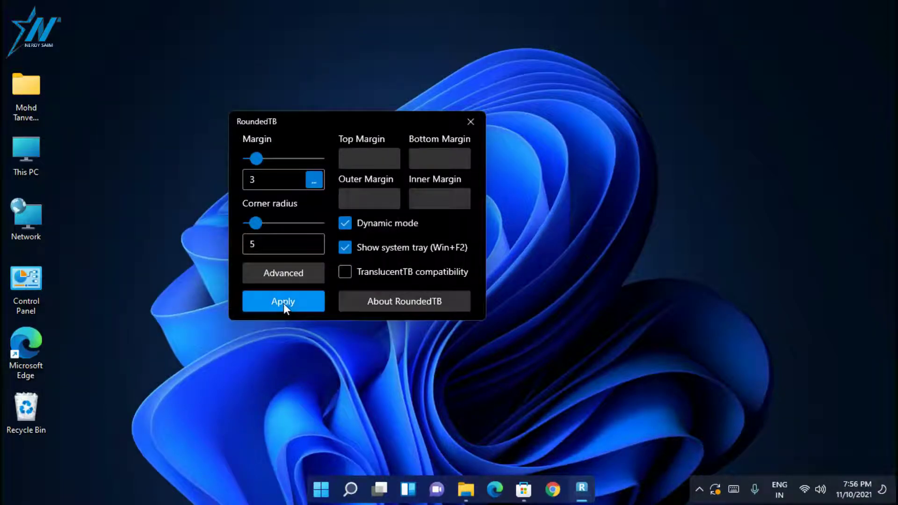
pyautogui.click(284, 303)
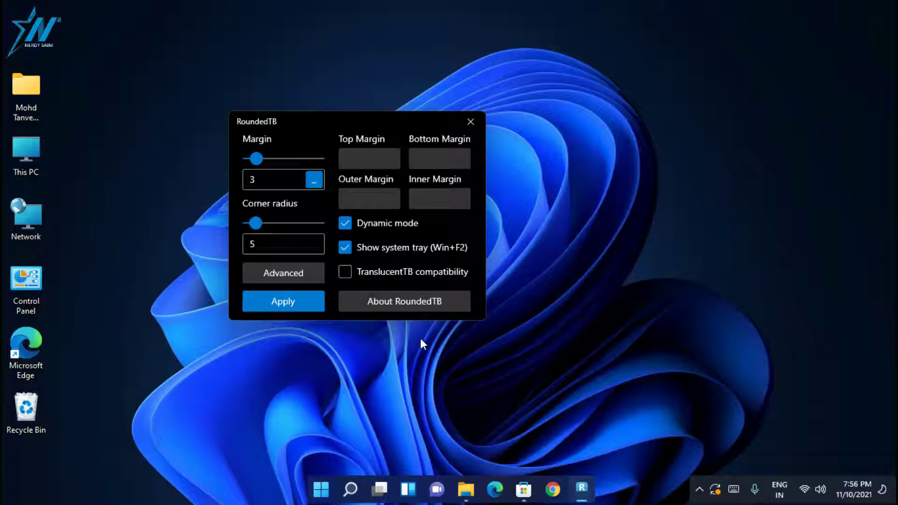
# Turn off Dynamic mode, apply the change to the taskbar and close the RoundedTB settings.
pyautogui.click(378, 222)
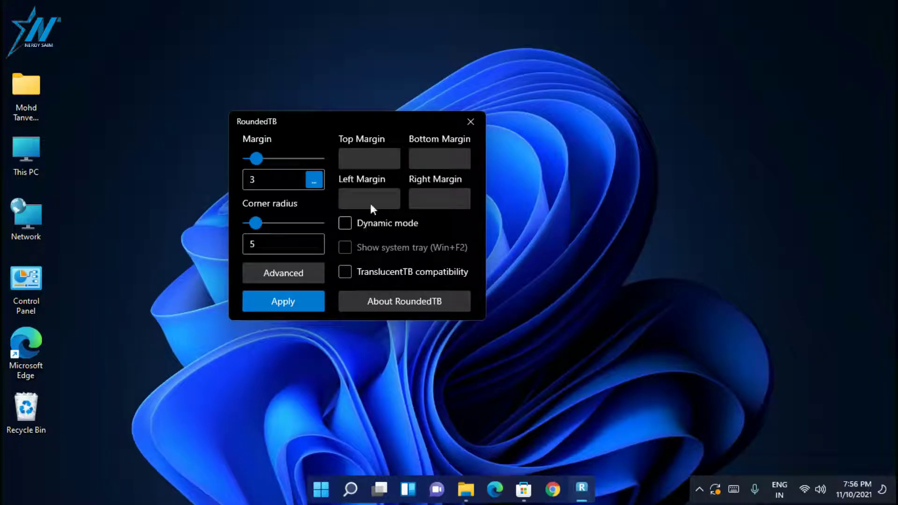
pyautogui.click(281, 305)
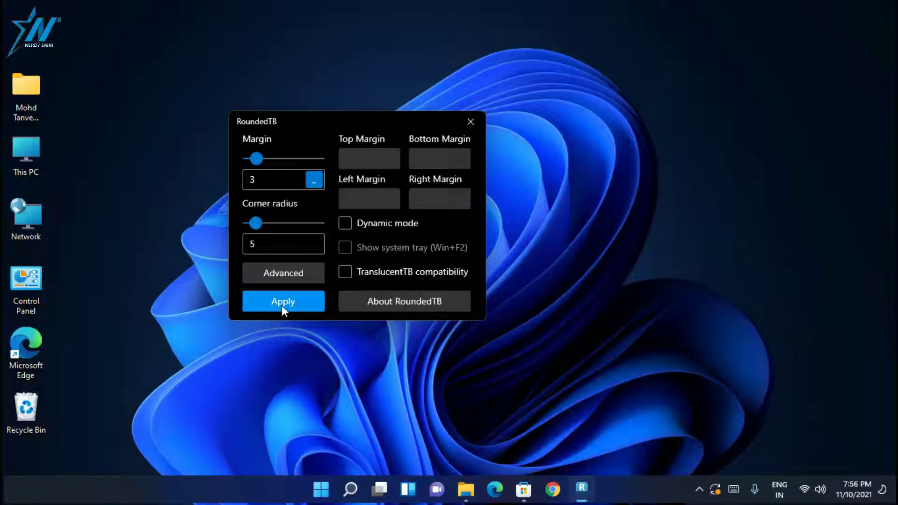
pyautogui.click(480, 122)
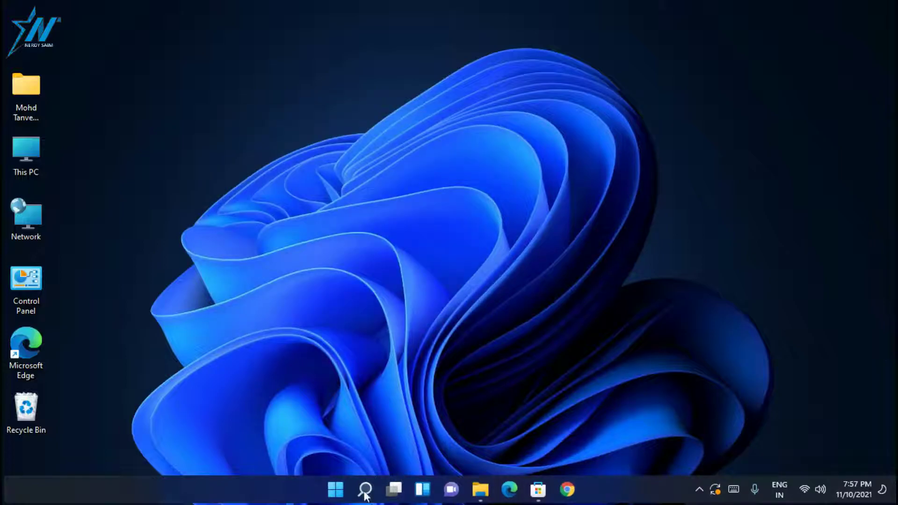
# Show the app options for the recently added RoundedTB, including Uninstall, and dismiss them without choosing one.
pyautogui.click(335, 489)
pyautogui.rightClick(337, 346)
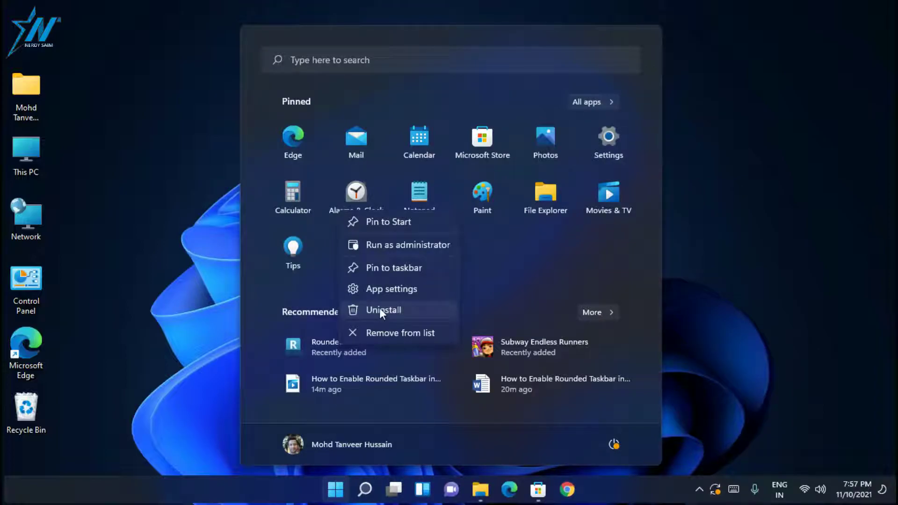
pyautogui.click(687, 286)
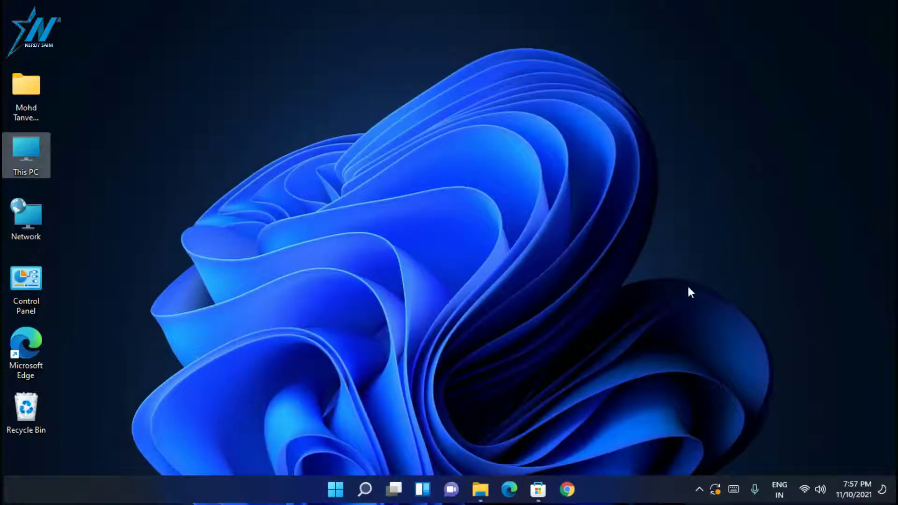